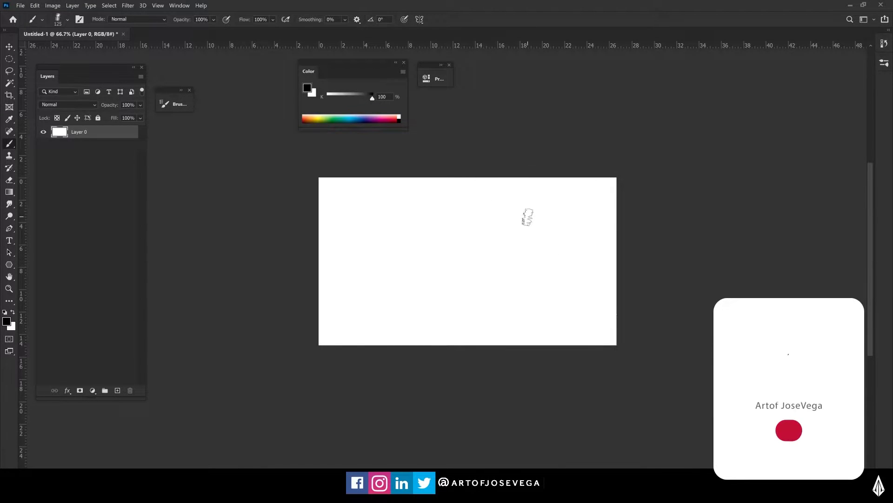
Drag a horizontal guide from the top ruler down onto the lower canvas as the horizon line
{"action": "key", "text": "v"}
{"action": "mouse_move", "coordinate": [539, 148]}
{"action": "left_mouse_down"}
{"action": "mouse_move", "coordinate": [537, 173]}
{"action": "mouse_move", "coordinate": [540, 164]}
{"action": "left_mouse_up"}
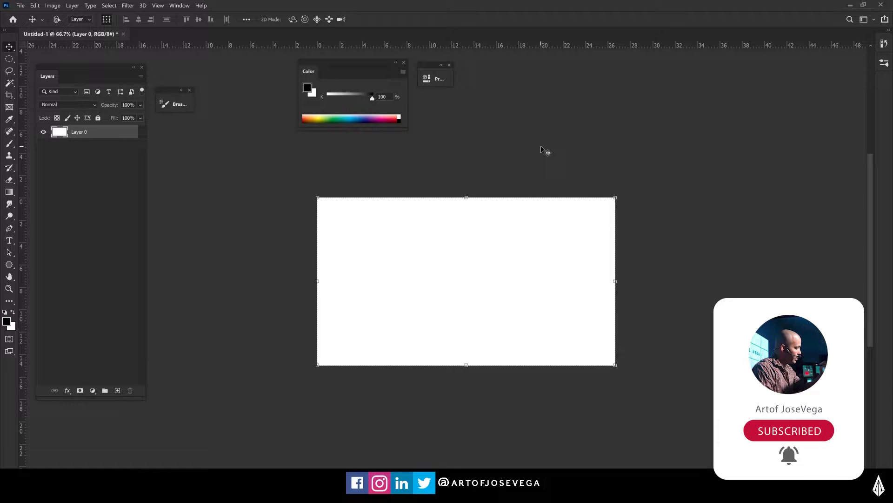
{"action": "left_click_drag", "start_coordinate": [453, 231], "coordinate": [454, 215]}
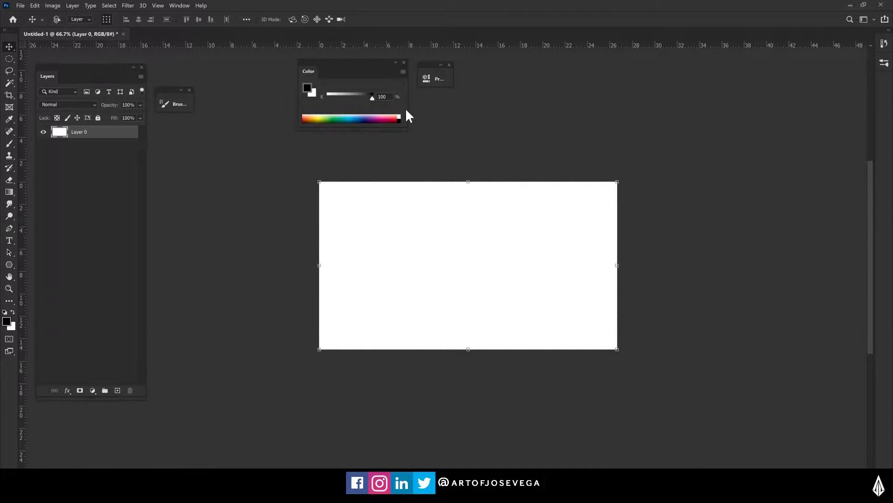
{"action": "left_click_drag", "start_coordinate": [488, 40], "coordinate": [466, 313]}
{"action": "left_click_drag", "start_coordinate": [354, 356], "coordinate": [423, 335]}
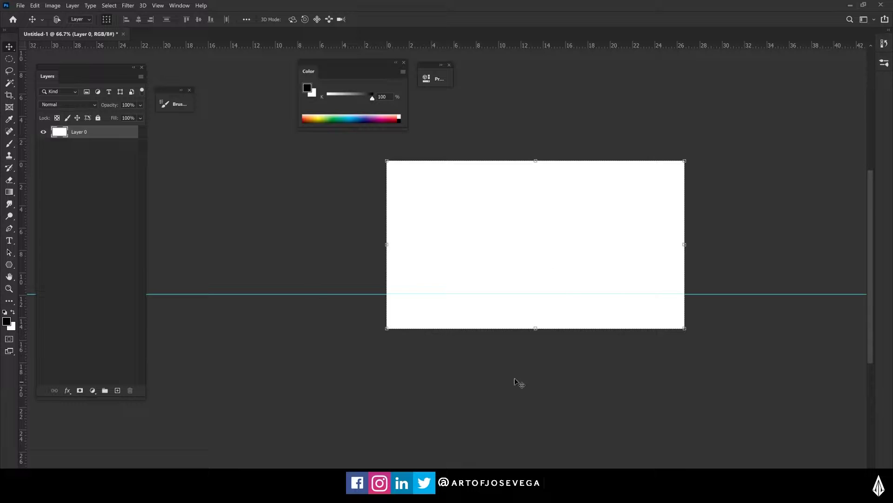
{"action": "left_click_drag", "start_coordinate": [326, 278], "coordinate": [530, 310]}
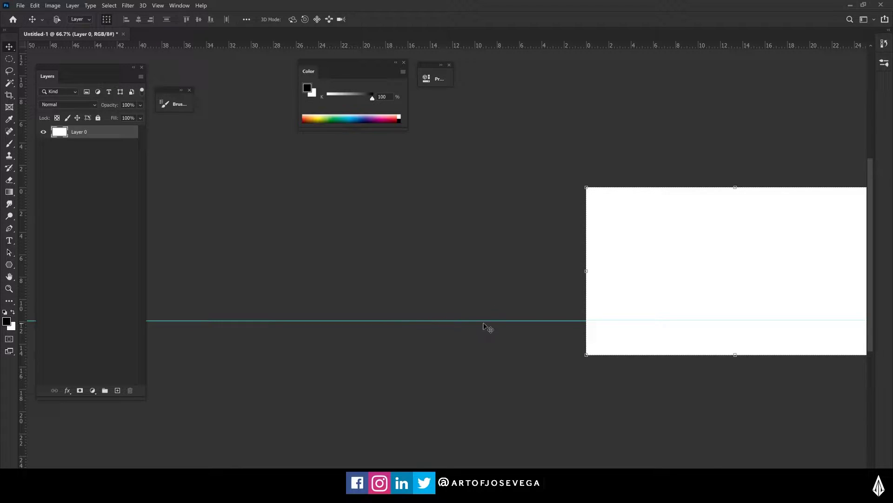
Check the guide colour in Preferences, cancel, and nudge the horizon guide slightly higher
{"action": "double_click", "coordinate": [518, 321]}
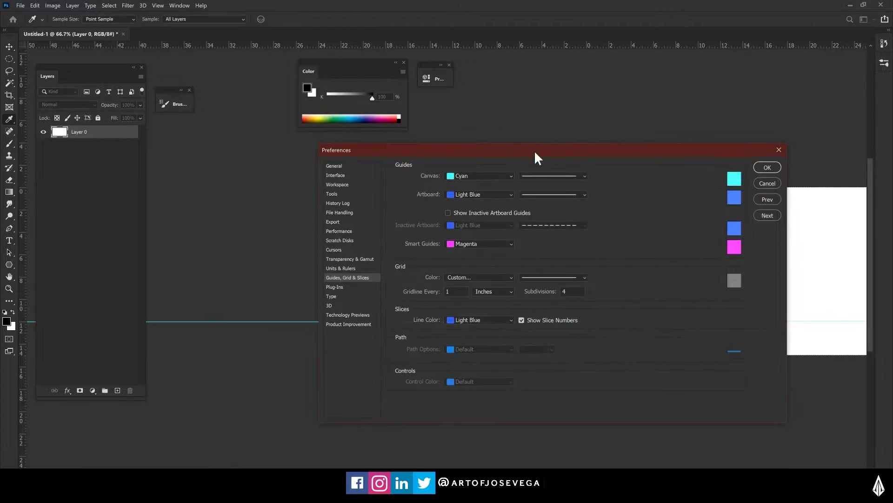
{"action": "left_click", "coordinate": [767, 184]}
{"action": "key", "text": "v"}
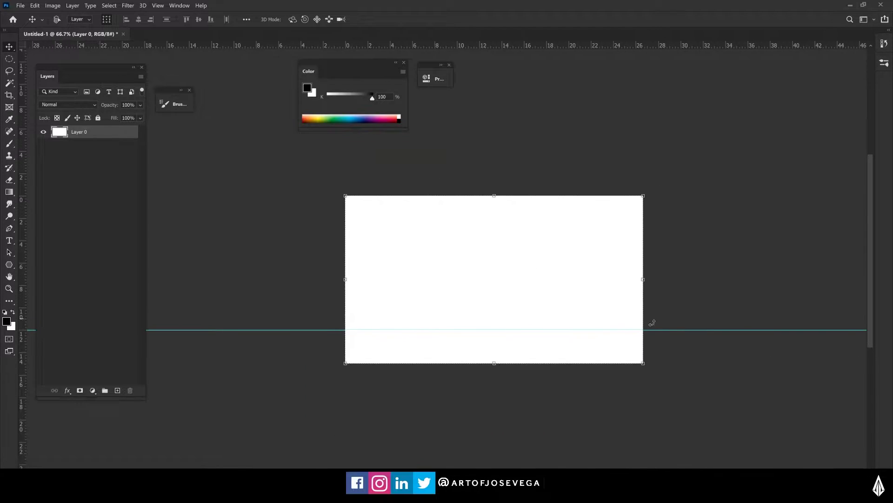
{"action": "mouse_move", "coordinate": [680, 329]}
{"action": "left_mouse_down"}
{"action": "mouse_move", "coordinate": [680, 313]}
{"action": "mouse_move", "coordinate": [680, 324]}
{"action": "left_mouse_up"}
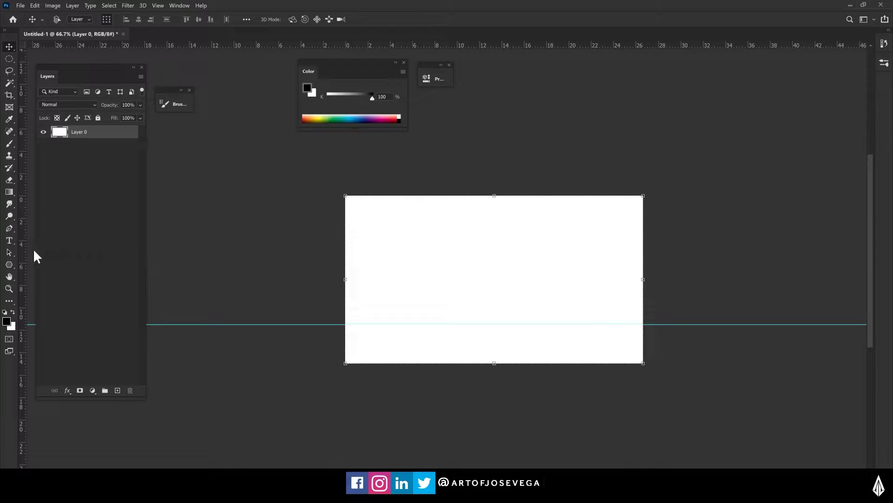
Set the Polygon Tool to a 100-sided star with 99% side indent and 1 px outline
{"action": "left_click", "coordinate": [9, 264]}
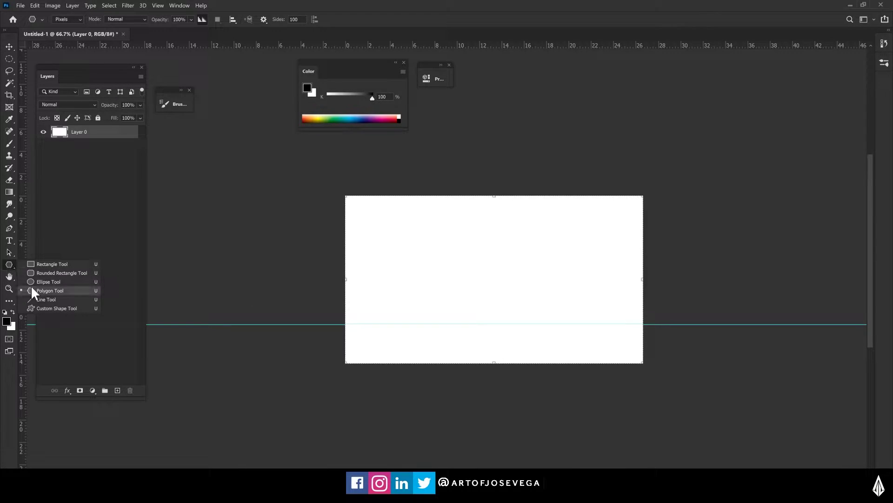
{"action": "left_click", "coordinate": [35, 291]}
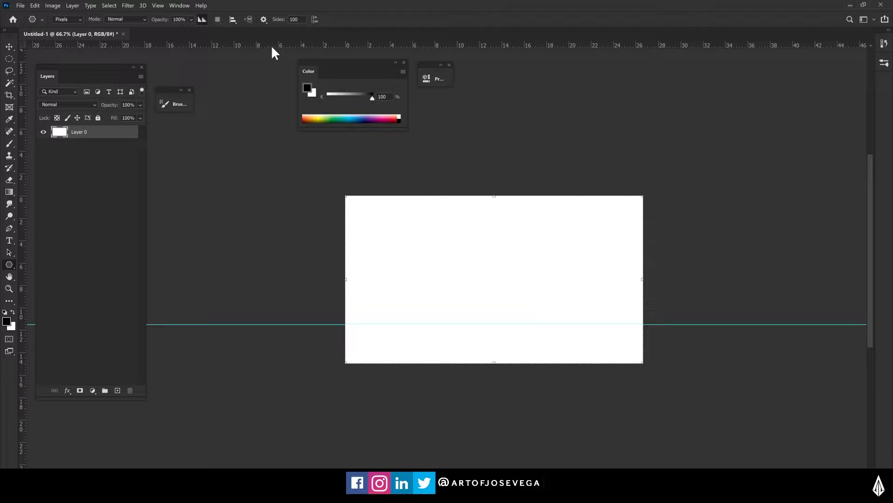
{"action": "left_click", "coordinate": [264, 20]}
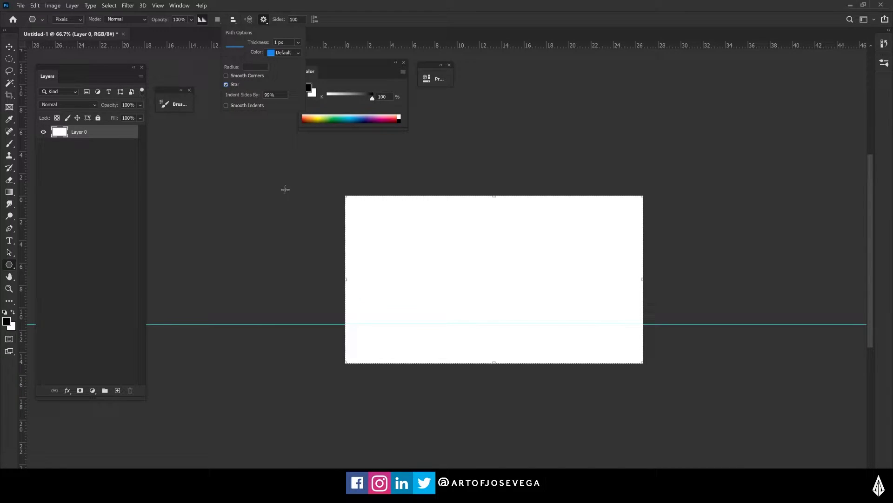
{"action": "left_click", "coordinate": [321, 213]}
{"action": "left_click", "coordinate": [435, 223]}
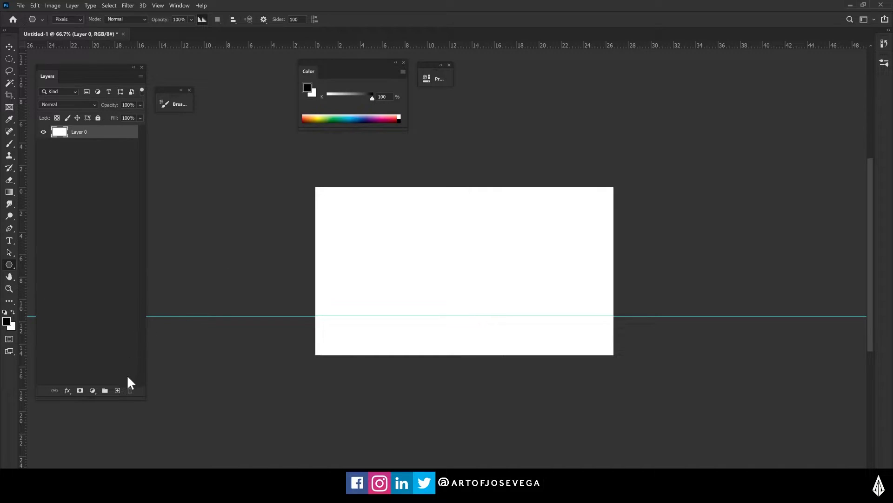
Add Layer 1, then draw a trial starburst, inspect it at 100%, undo it, and zoom back to 66.7%
{"action": "left_click", "coordinate": [118, 390]}
{"action": "mouse_move", "coordinate": [497, 239]}
{"action": "left_mouse_down"}
{"action": "mouse_move", "coordinate": [439, 275]}
{"action": "mouse_move", "coordinate": [253, 319]}
{"action": "mouse_move", "coordinate": [313, 303]}
{"action": "left_mouse_up"}
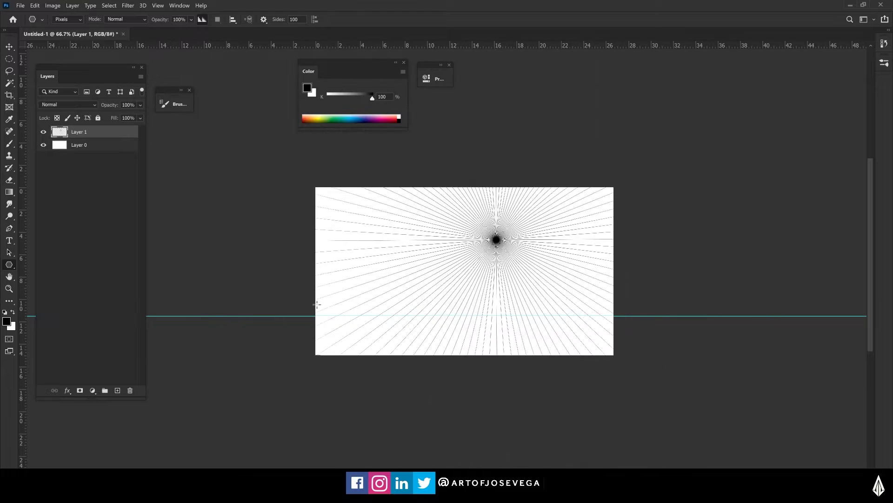
{"action": "left_click_drag", "start_coordinate": [436, 284], "coordinate": [492, 302]}
{"action": "key", "text": "ctrl+plus"}
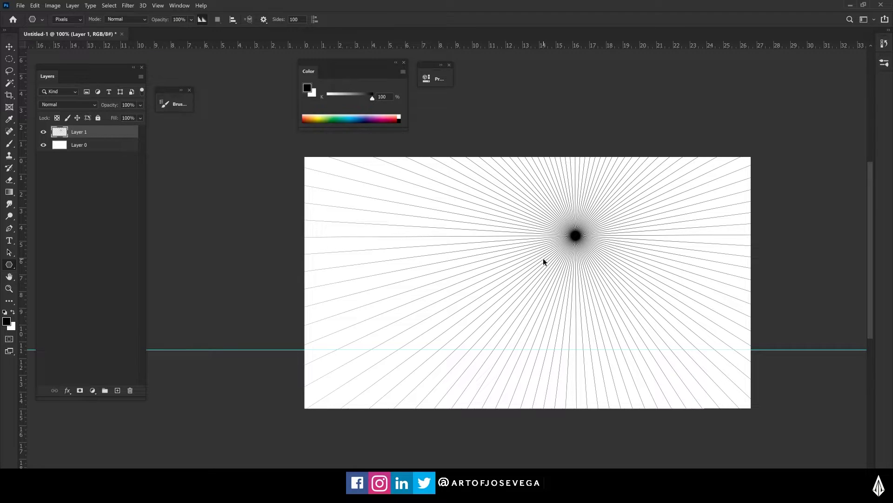
{"action": "key", "text": "ctrl+z"}
{"action": "key", "text": "ctrl+minus"}
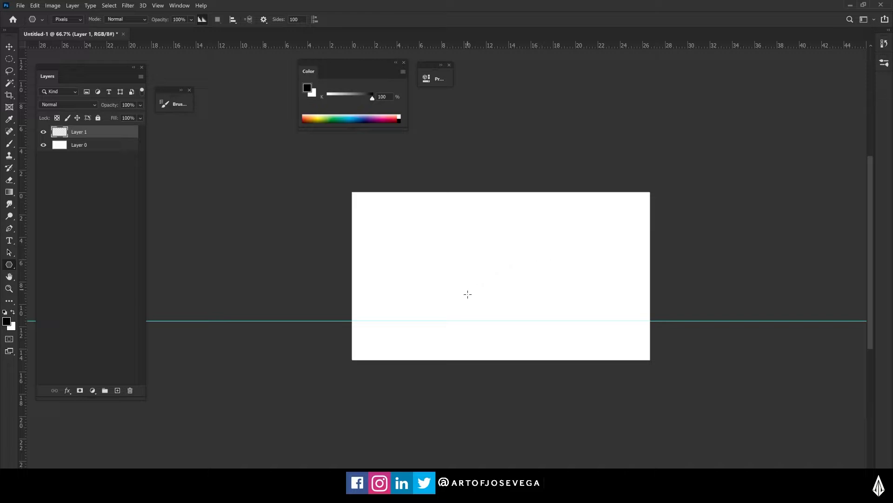
{"action": "left_click_drag", "start_coordinate": [470, 272], "coordinate": [452, 259]}
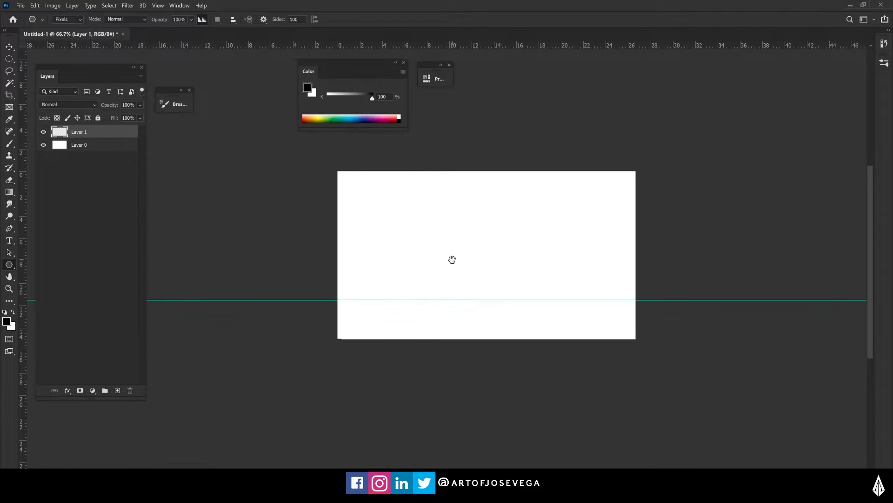
{"action": "key", "text": "ctrl+plus"}
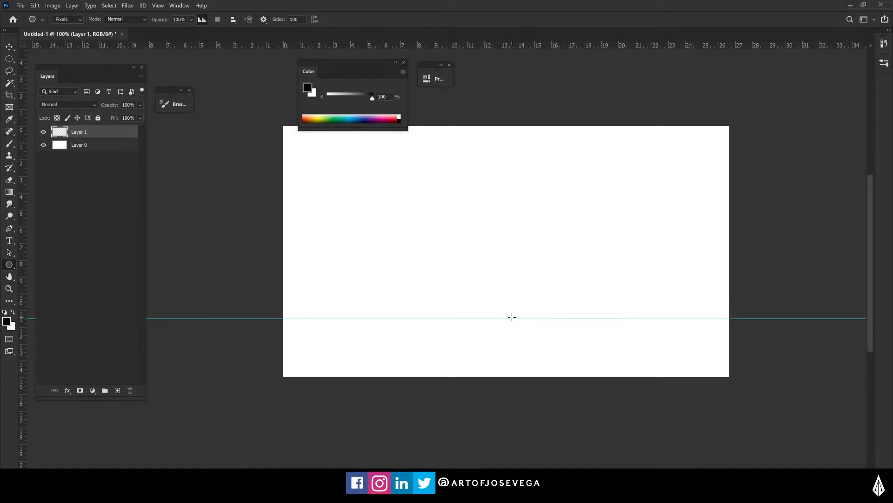
{"action": "left_click_drag", "start_coordinate": [511, 318], "coordinate": [195, 321]}
{"action": "scroll", "coordinate": [459, 268], "scroll_direction": "right", "scroll_amount": 2}
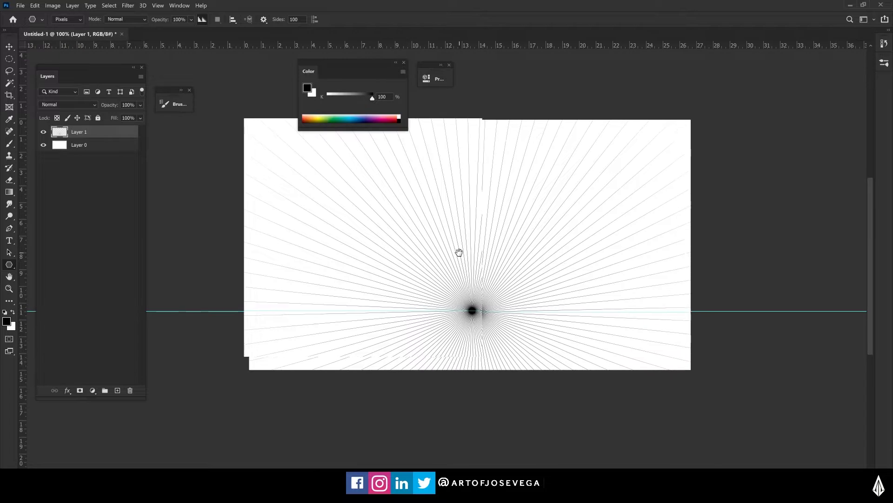
{"action": "left_click_drag", "start_coordinate": [460, 252], "coordinate": [512, 257]}
{"action": "key", "text": "ctrl+plus"}
{"action": "key", "text": "ctrl+minus"}
{"action": "key", "text": "ctrl+minus"}
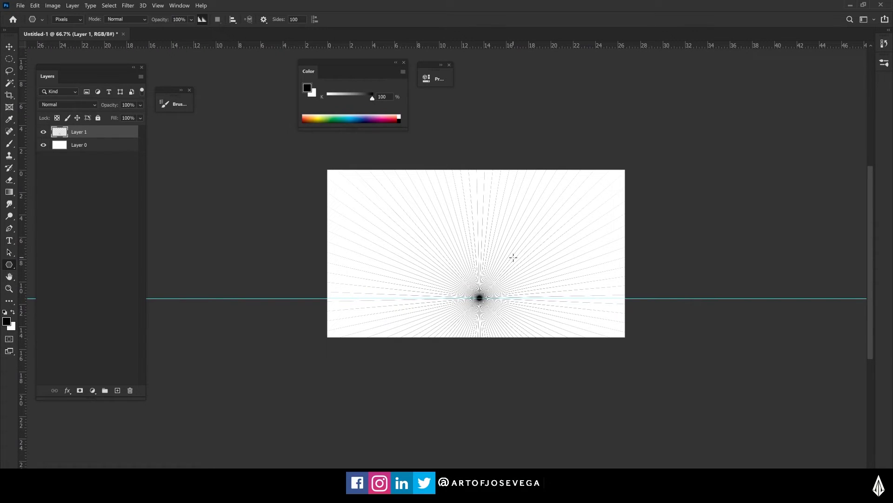
{"action": "key", "text": "ctrl+plus"}
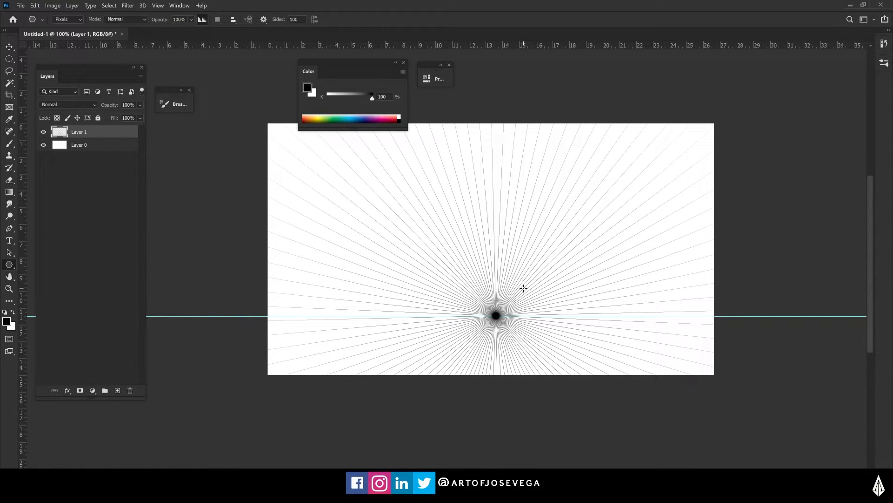
{"action": "key", "text": "ctrl+z"}
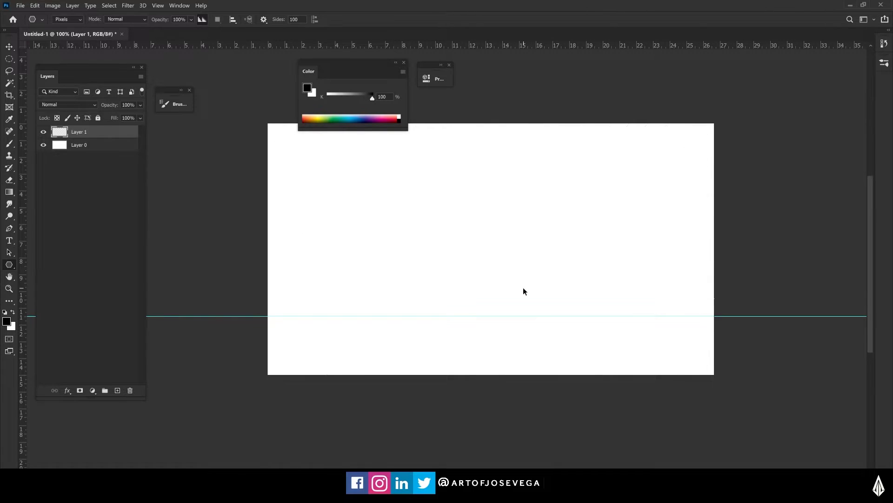
{"action": "key", "text": "ctrl+minus"}
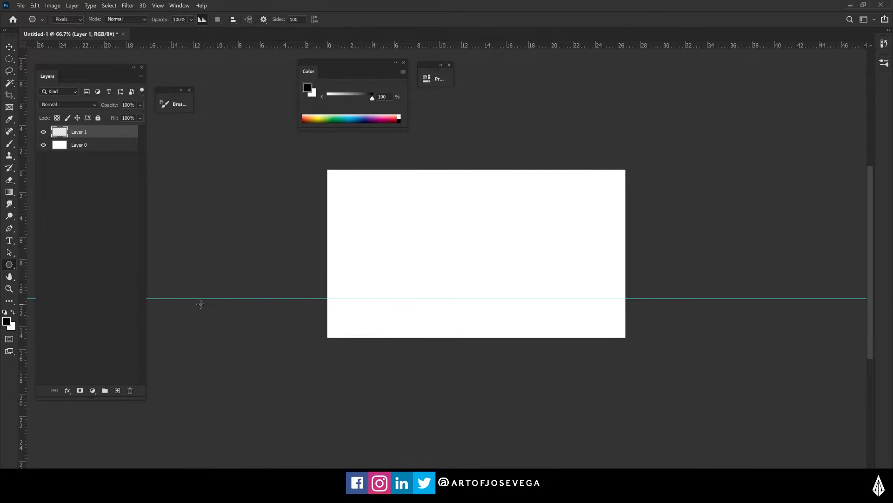
Draw a starburst from a vanishing point on the horizon left of the canvas, then zoom out to 33.3%
{"action": "left_click", "coordinate": [169, 299]}
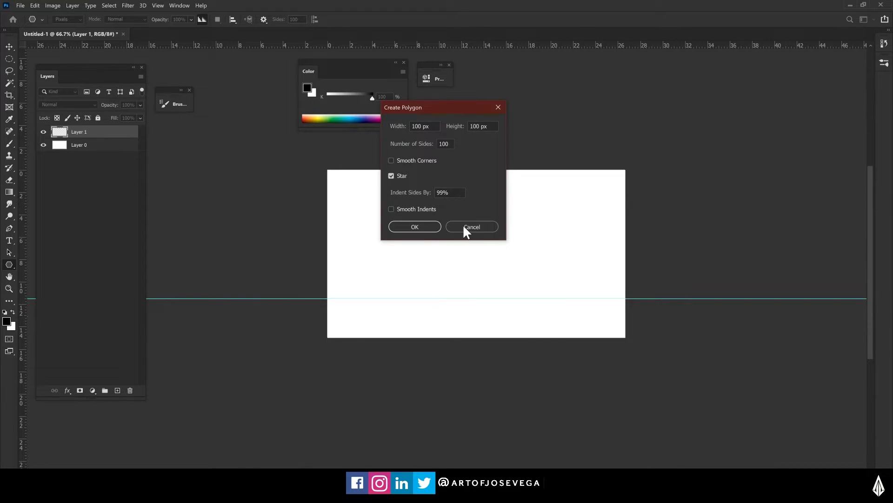
{"action": "left_click", "coordinate": [464, 226]}
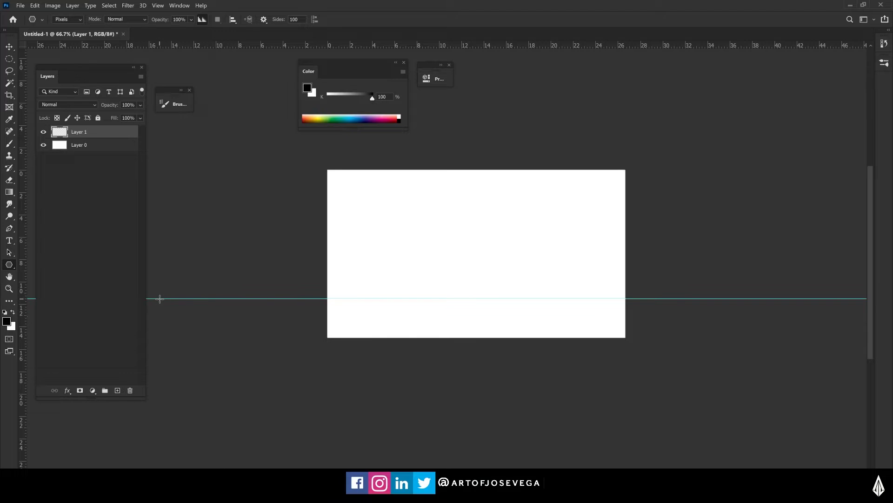
{"action": "left_click_drag", "start_coordinate": [160, 299], "coordinate": [270, 215]}
{"action": "mouse_move", "coordinate": [507, 298]}
{"action": "left_mouse_down"}
{"action": "mouse_move", "coordinate": [538, 238]}
{"action": "mouse_move", "coordinate": [503, 271]}
{"action": "mouse_move", "coordinate": [504, 321]}
{"action": "mouse_move", "coordinate": [528, 298]}
{"action": "mouse_move", "coordinate": [528, 315]}
{"action": "left_mouse_up"}
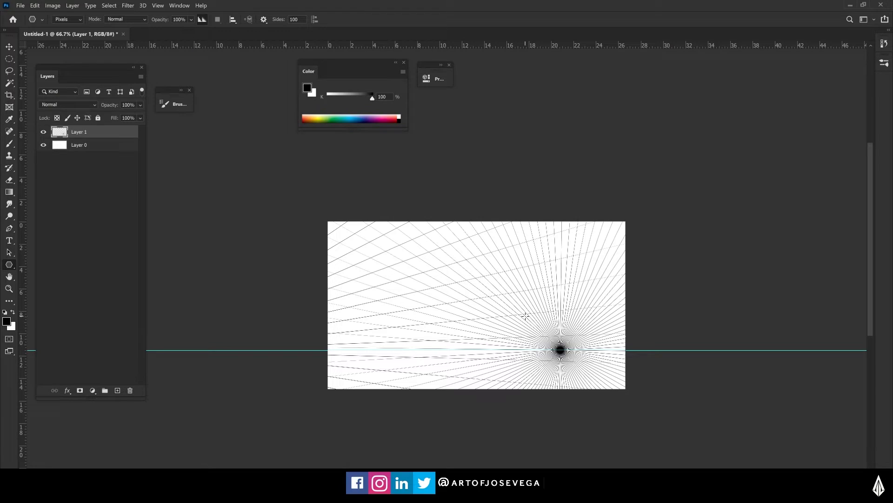
{"action": "key", "text": "ctrl+minus"}
{"action": "key", "text": "ctrl+minus"}
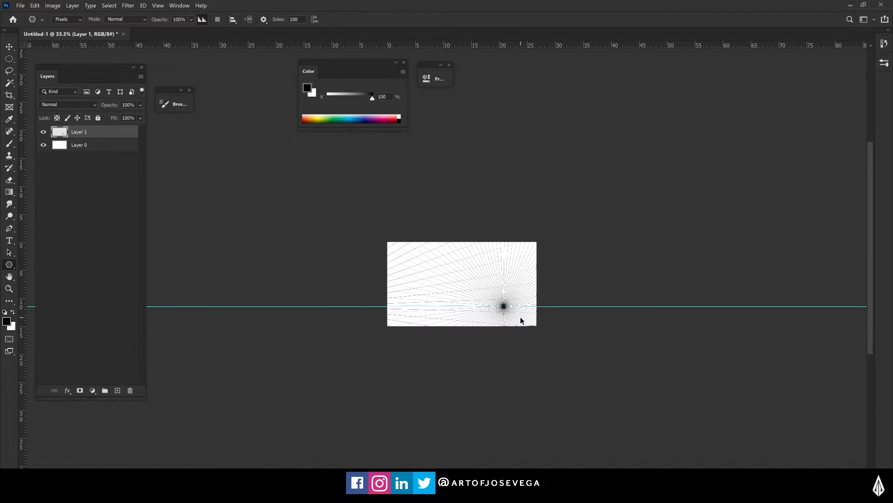
{"action": "key", "text": "ctrl+plus"}
{"action": "key", "text": "ctrl+minus"}
Draw a second starburst from above the canvas, zoom to 100%, and toggle Layer 1's visibility to compare
{"action": "left_click_drag", "start_coordinate": [516, 172], "coordinate": [528, 229]}
{"action": "left_click_drag", "start_coordinate": [473, 66], "coordinate": [475, 401]}
{"action": "scroll", "coordinate": [489, 281], "scroll_direction": "down", "scroll_amount": 3}
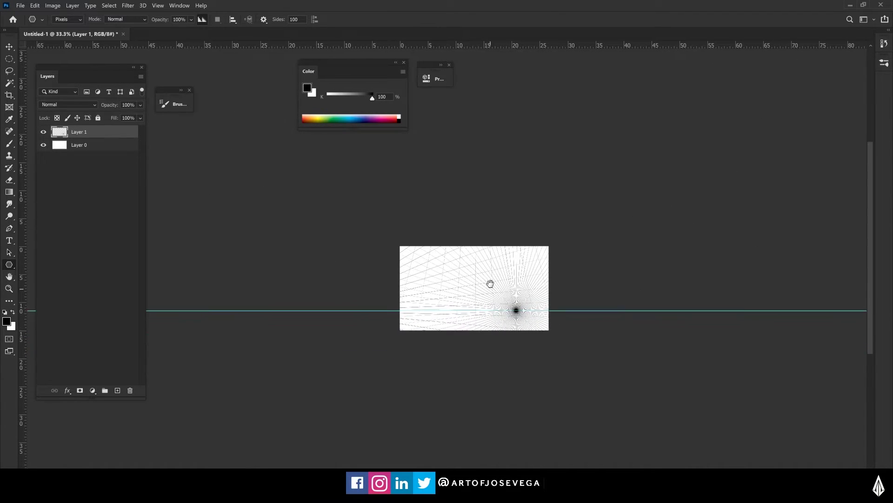
{"action": "key", "text": "ctrl+plus"}
{"action": "key", "text": "ctrl+plus"}
{"action": "key", "text": "ctrl+plus"}
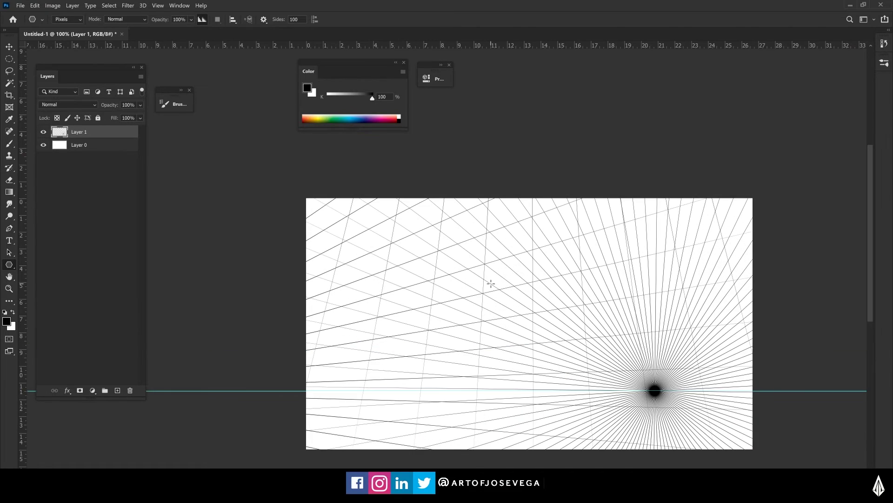
{"action": "left_click_drag", "start_coordinate": [512, 313], "coordinate": [506, 282]}
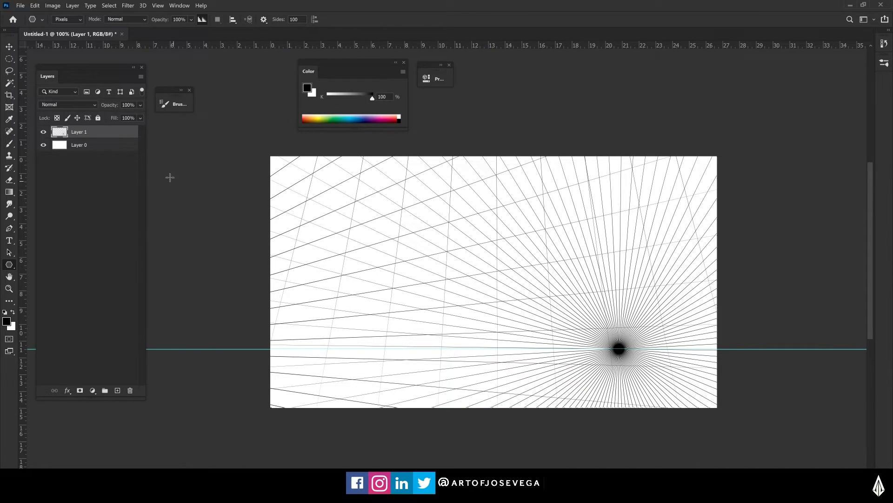
{"action": "left_click", "coordinate": [44, 132]}
{"action": "left_click", "coordinate": [43, 131]}
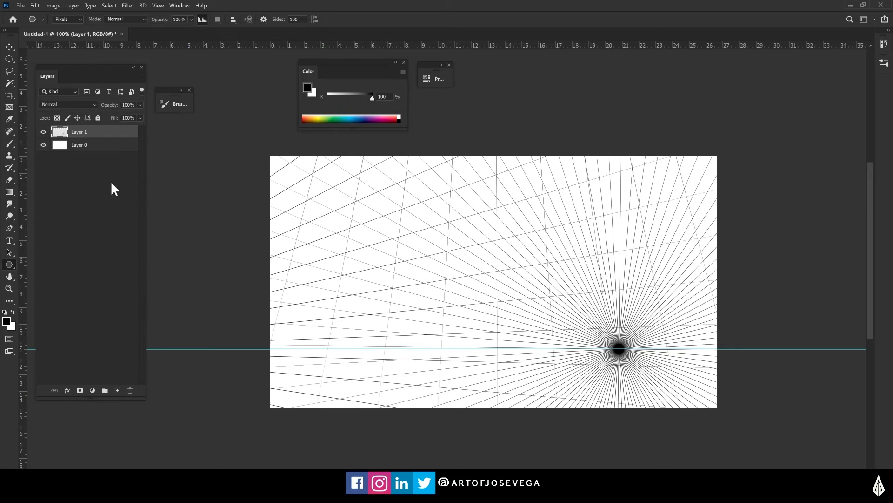